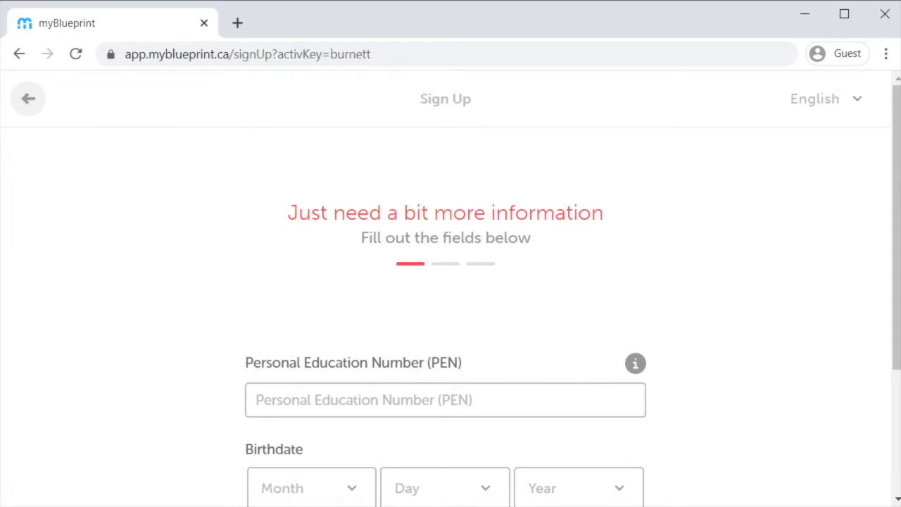
Step: Enter the student's PEN and a birthdate of Jan 1, 1940, then continue sign-up
scroll(582, 231, "down", 2)
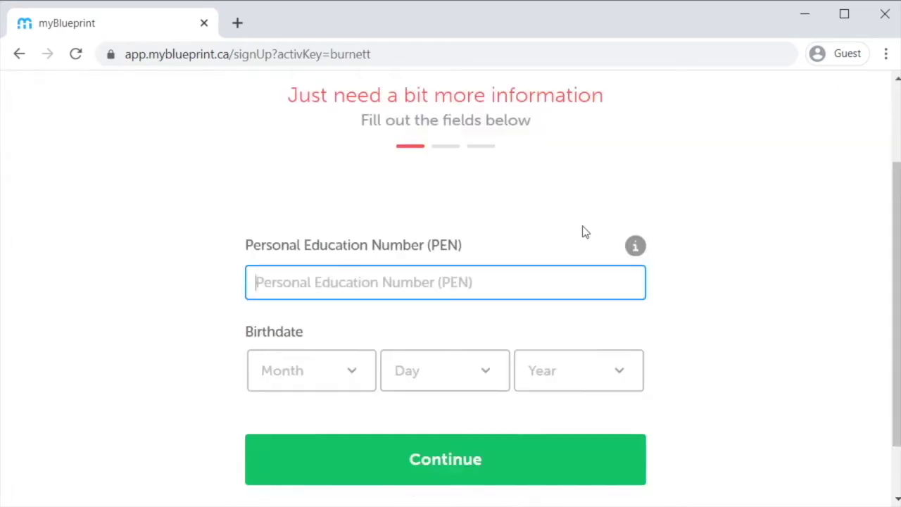
type("*********")
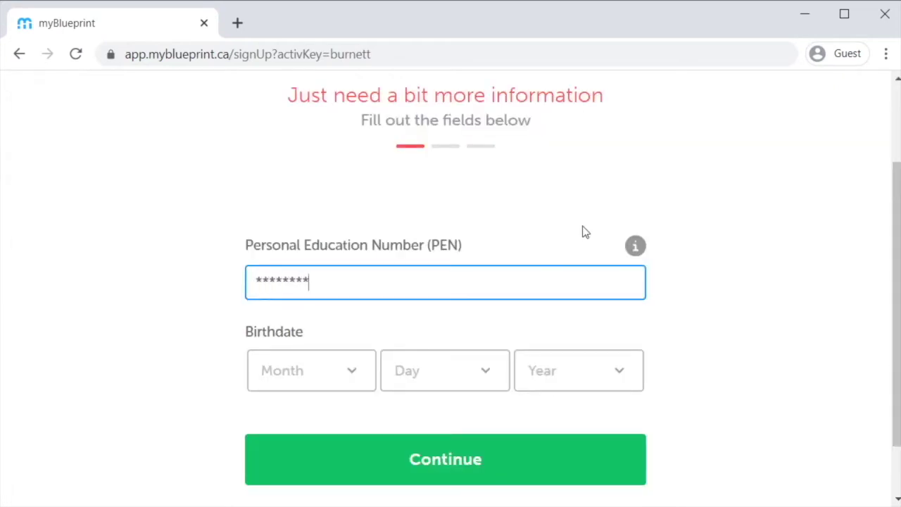
left_click(334, 367)
left_click(308, 106)
left_click(476, 380)
left_click(404, 113)
left_click(599, 382)
left_click_drag(625, 105, 666, 362)
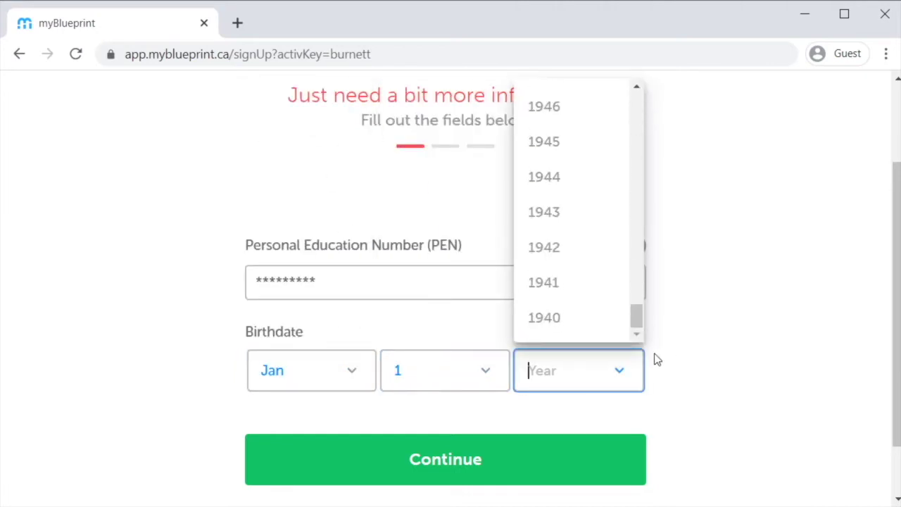
left_click(563, 318)
left_click(556, 465)
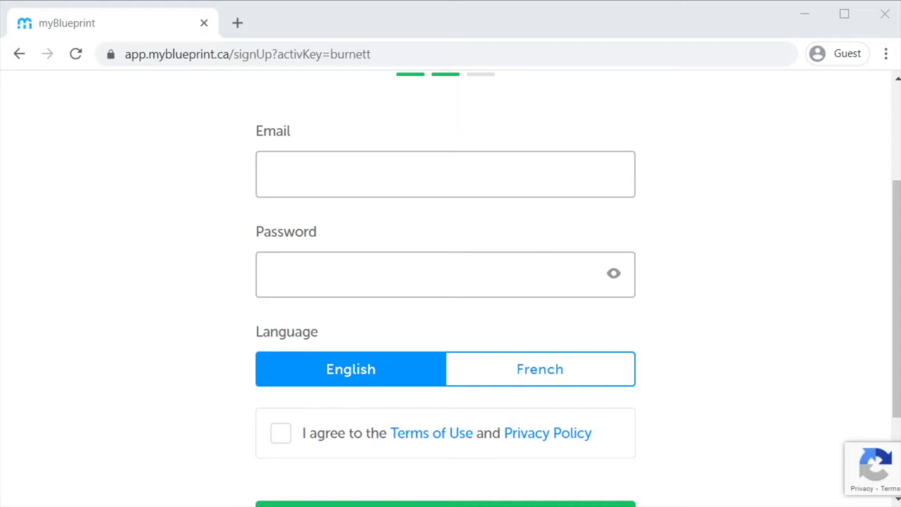
Step: Choose the Email sign-up option, then switch to a blank new browser tab
left_click(523, 167)
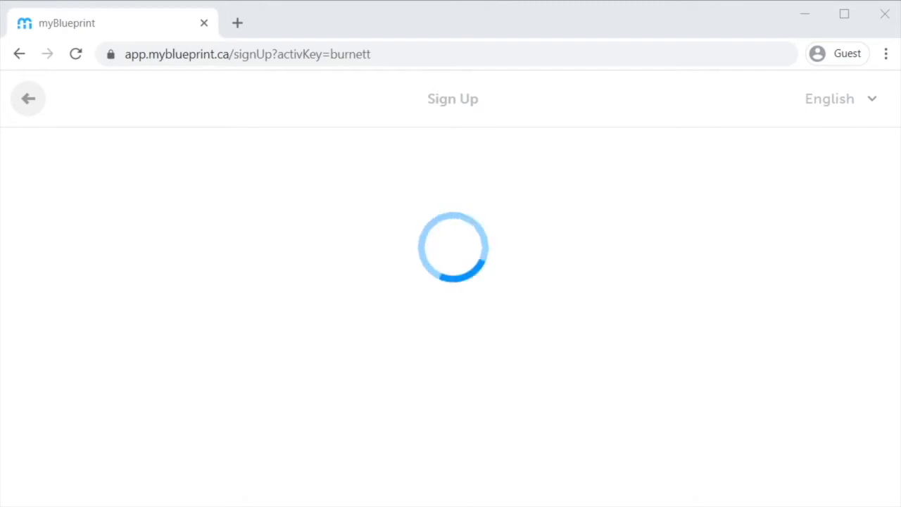
scroll(712, 195, "down", 2)
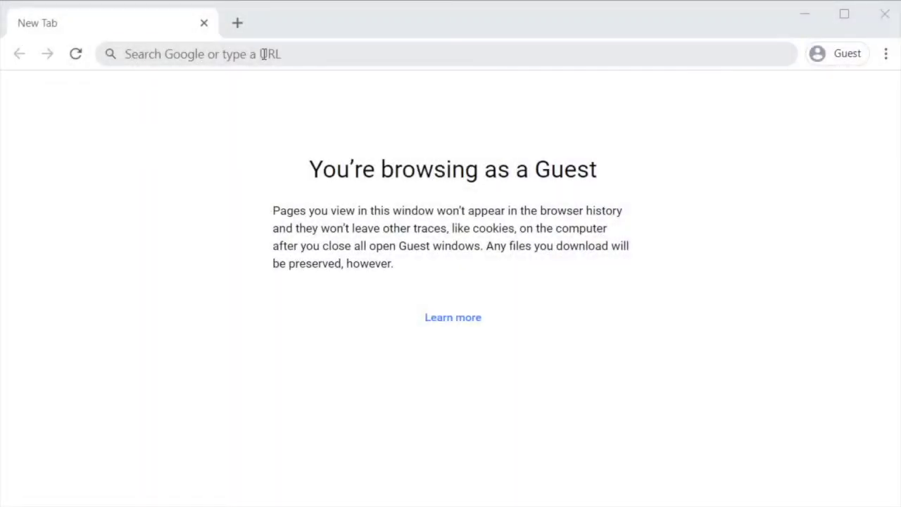
left_click(264, 55)
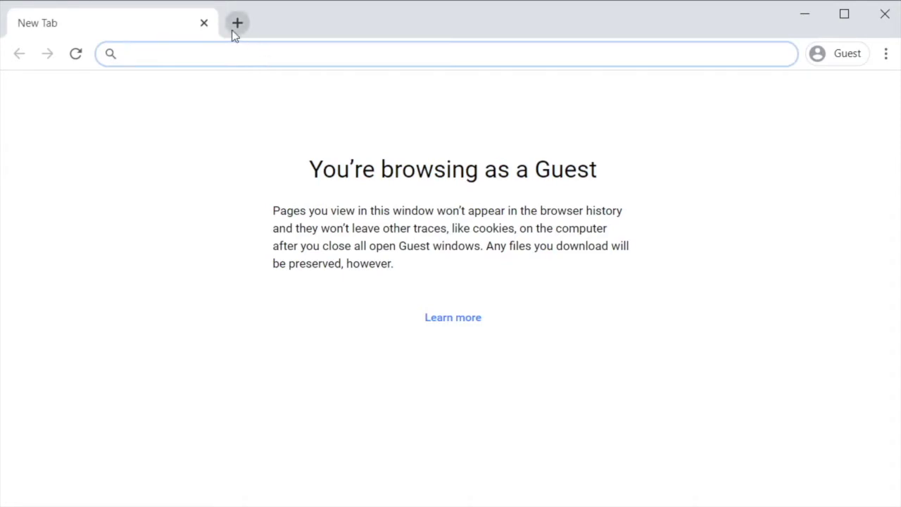
type("https:/")
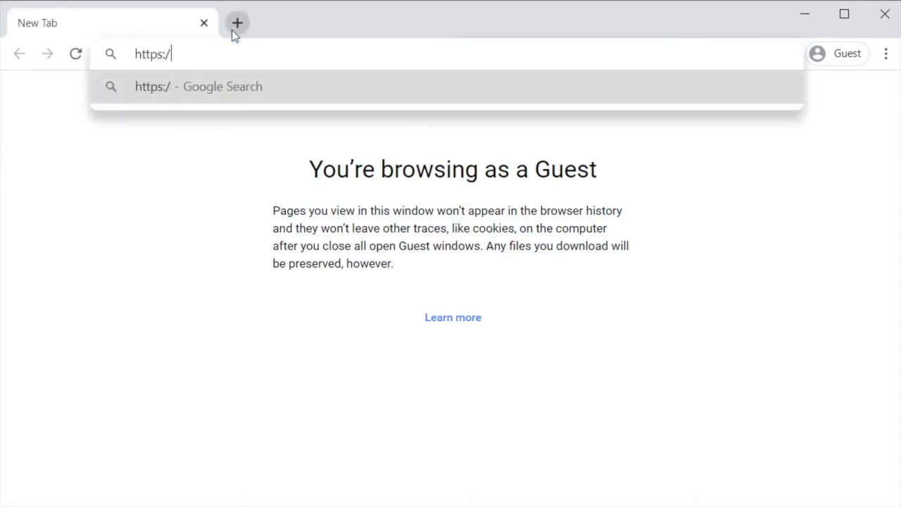
type("/myblueprint.ca/sd38")
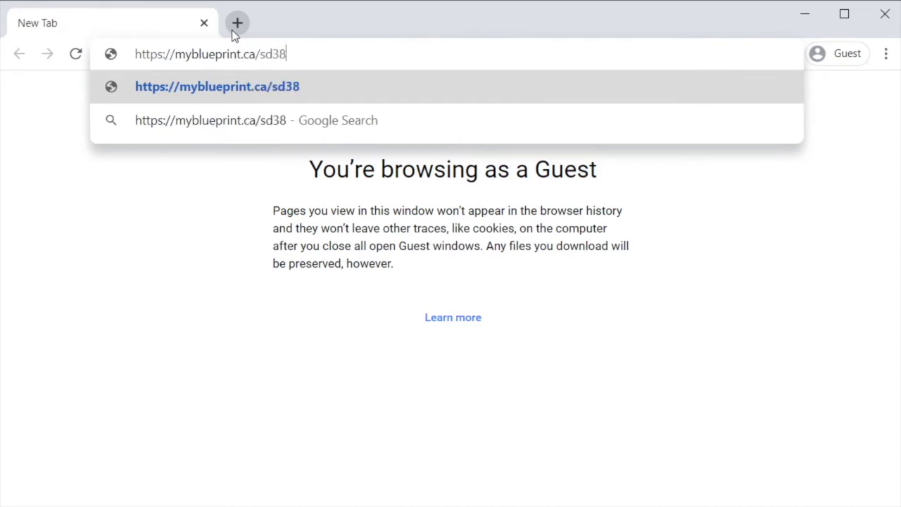
key("Return")
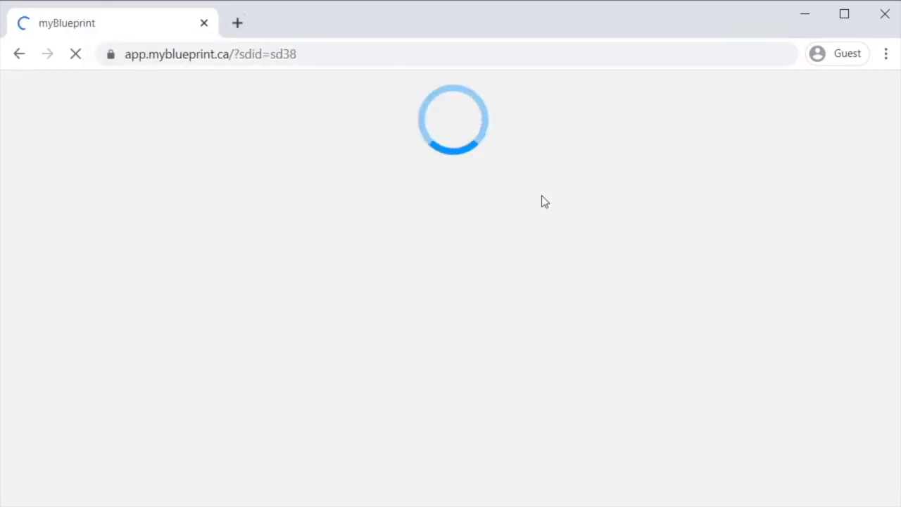
scroll(511, 206, "down", 1)
scroll(493, 216, "up", 1)
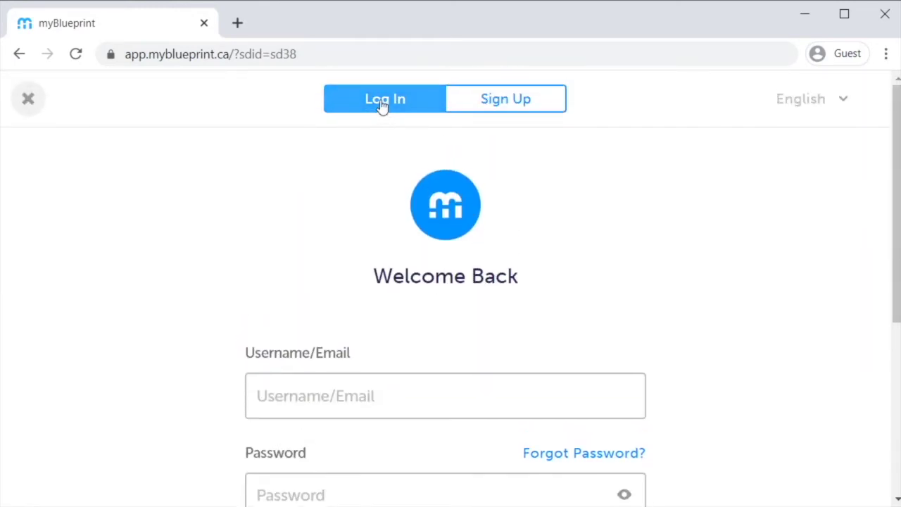
Step: Log in with the student's email and password, then go to the portfolios
scroll(388, 127, "down", 1)
scroll(351, 331, "down", 2)
left_click(388, 223)
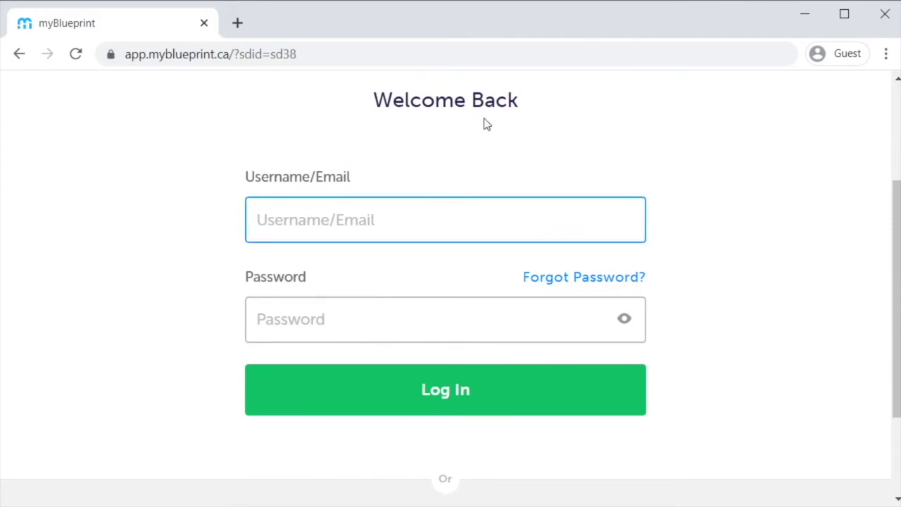
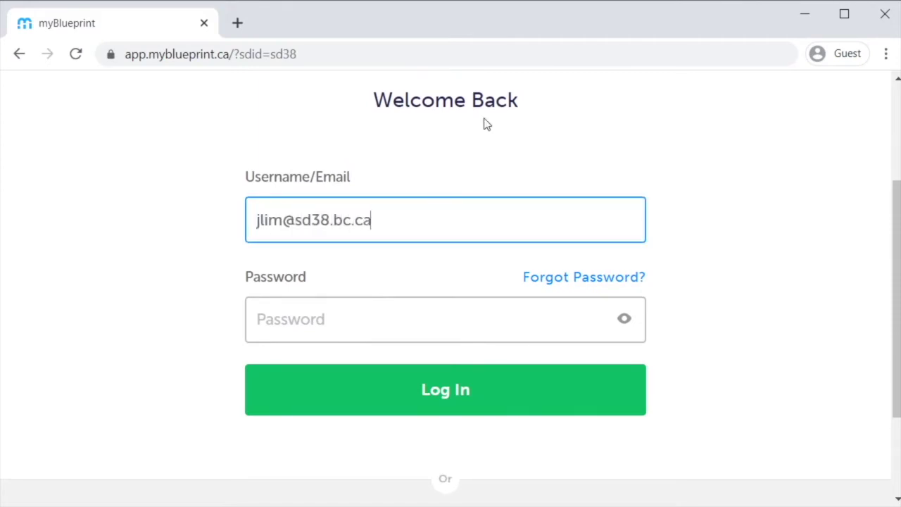
key("Tab")
type("••••••••••••")
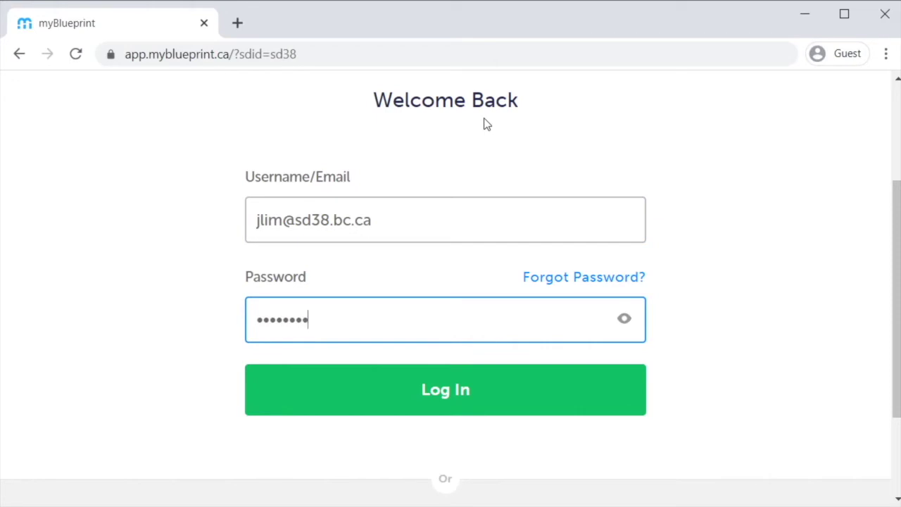
left_click(499, 392)
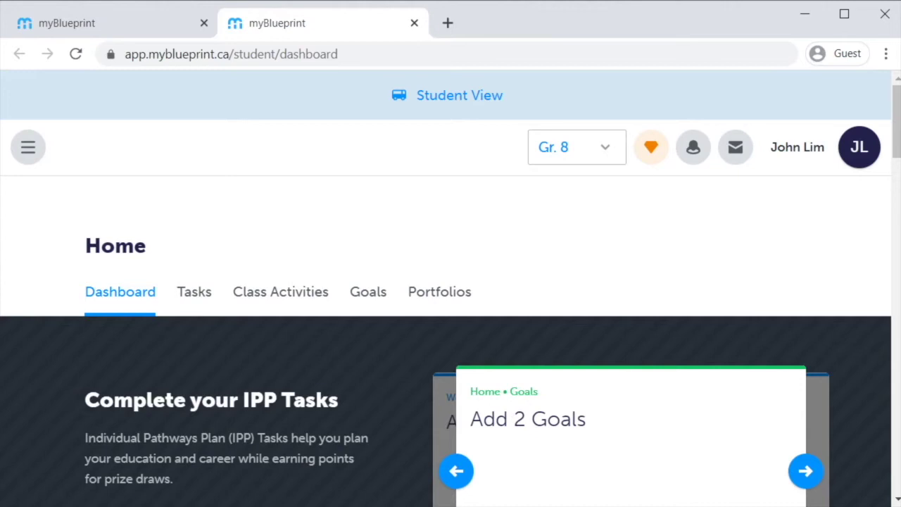
left_click(441, 294)
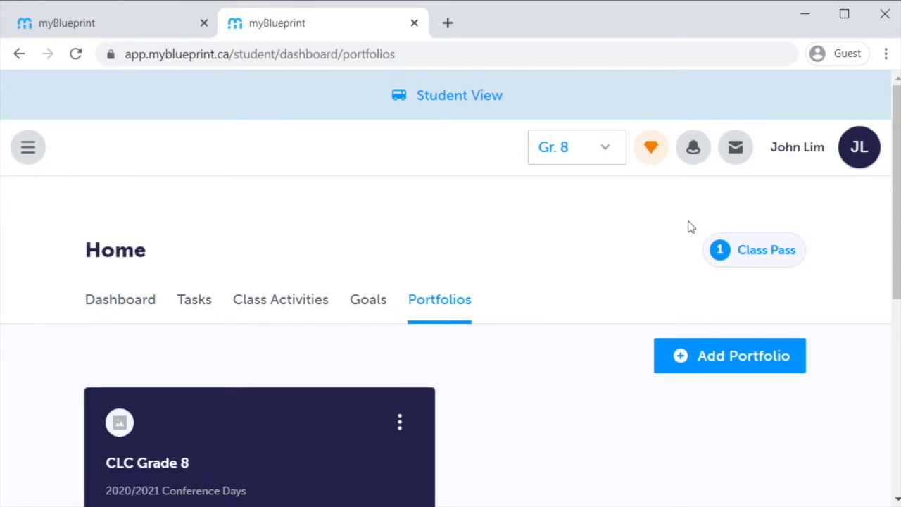
Step: Add a portfolio titled 'CLC Grade 8' with description '2020/2021 Conference Days'
scroll(688, 225, "down", 2)
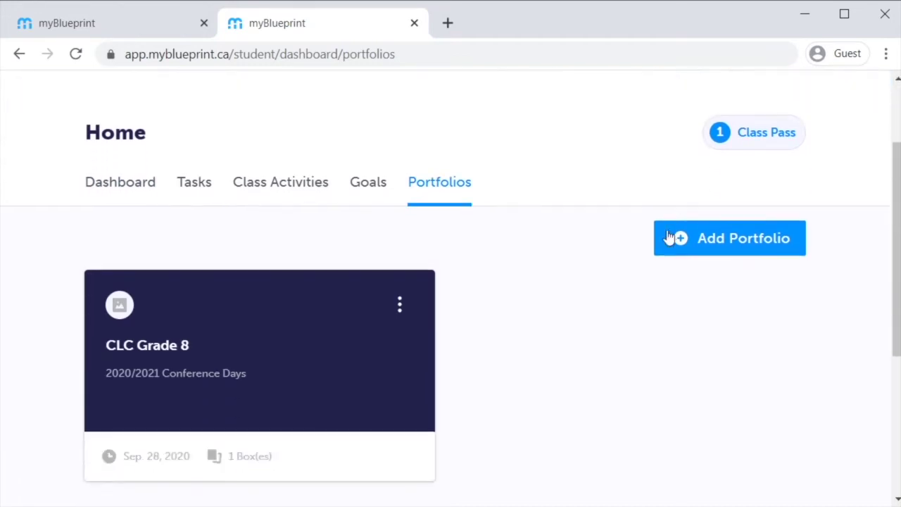
left_click(723, 245)
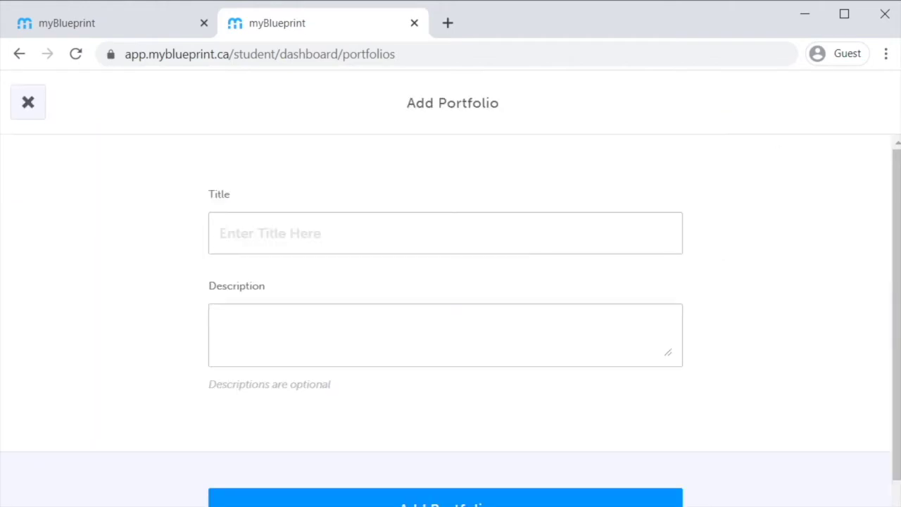
left_click(458, 227)
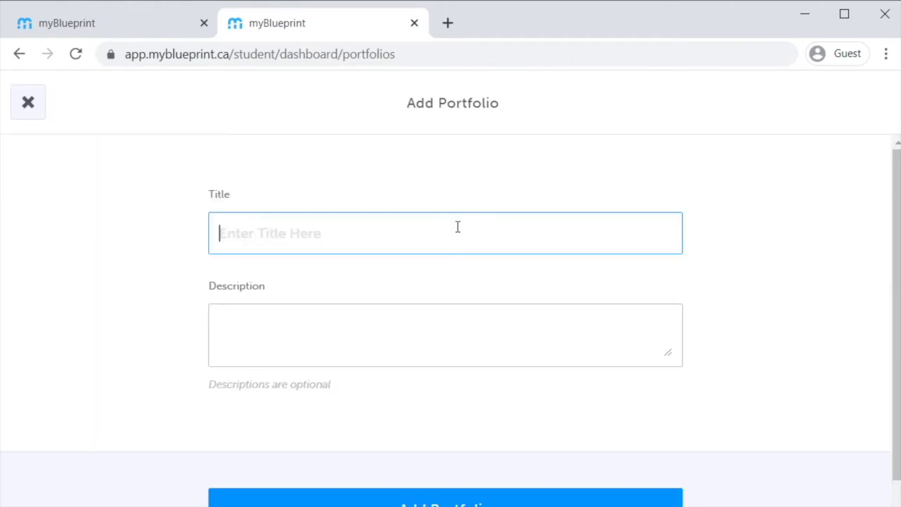
type("CLC")
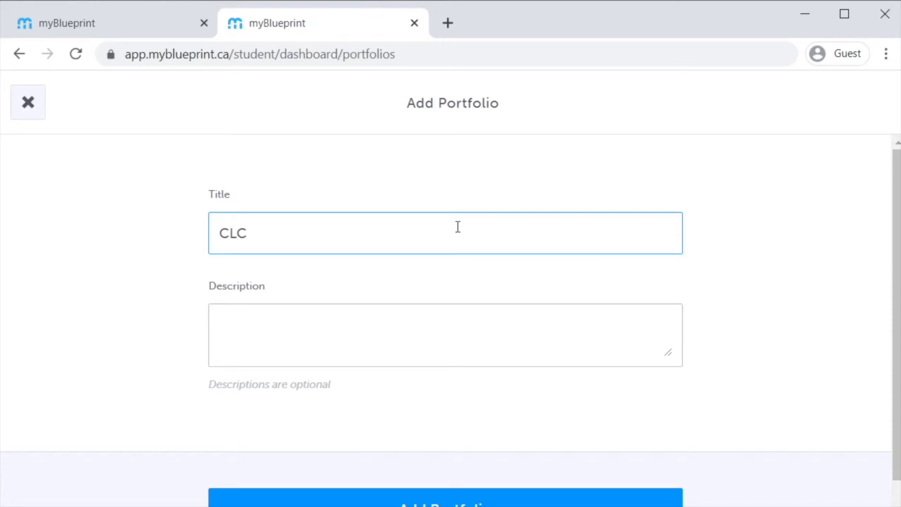
type(" Grade 8 an")
key("BackSpace")
key("BackSpace")
key("BackSpace")
key("Tab")
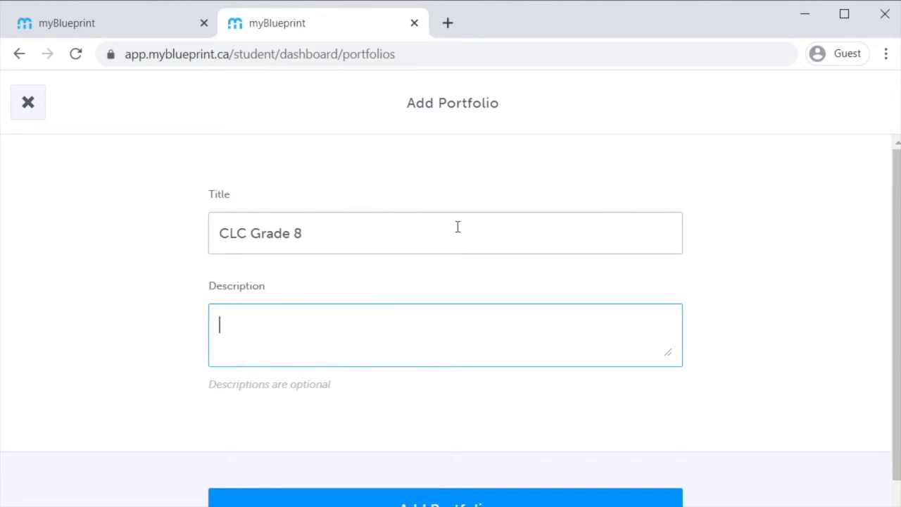
type("2020/2021 Conference Days")
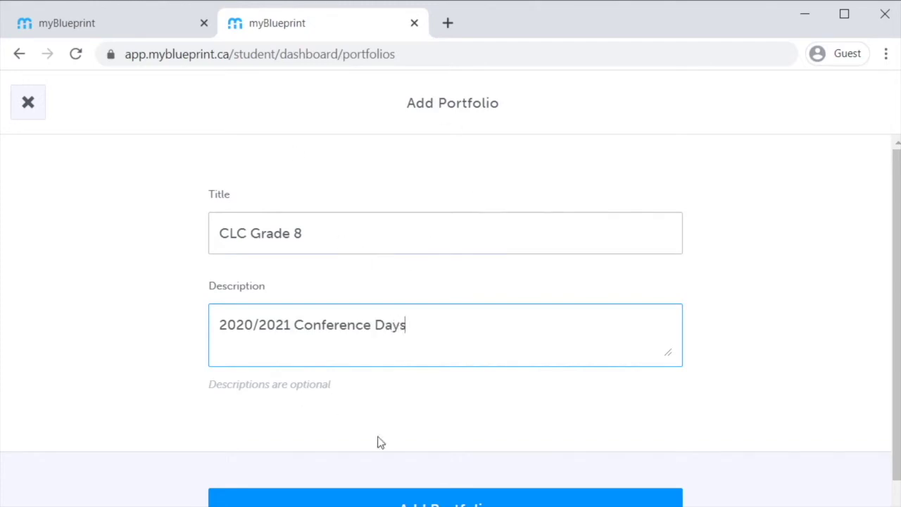
scroll(760, 195, "down", 2)
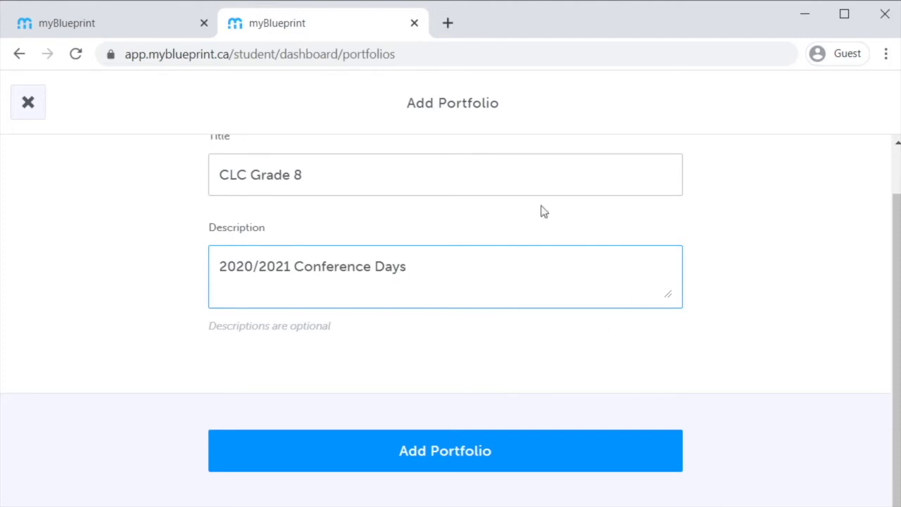
left_click(486, 447)
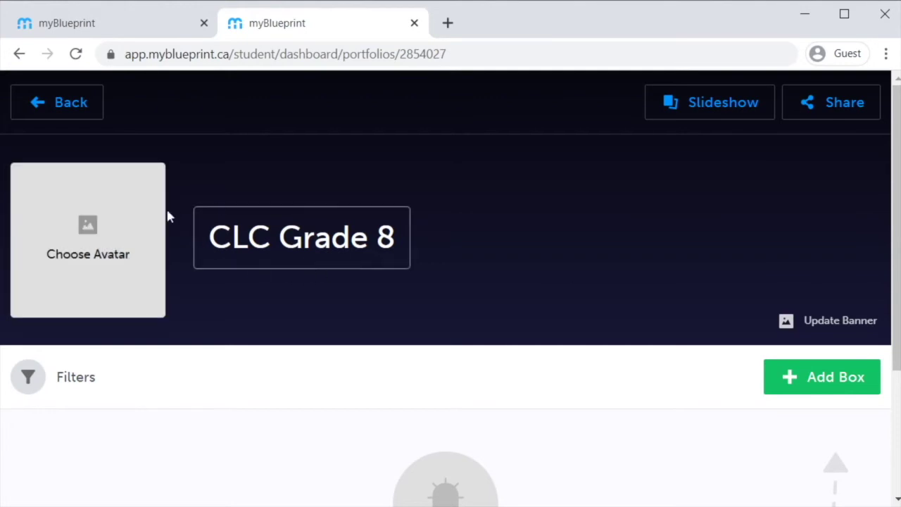
scroll(430, 225, "down", 1)
Step: Add a new media box to the CLC Grade 8 portfolio
scroll(422, 239, "down", 2)
scroll(634, 250, "up", 2)
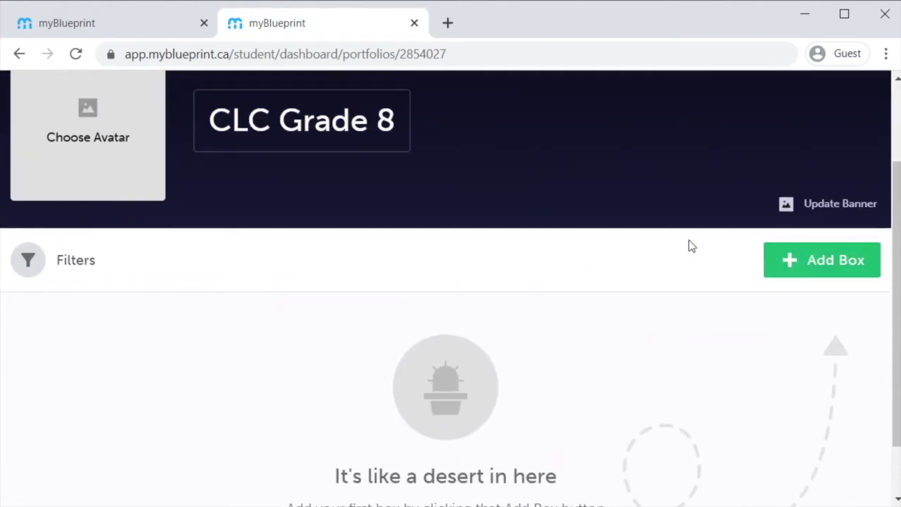
scroll(676, 325, "down", 1)
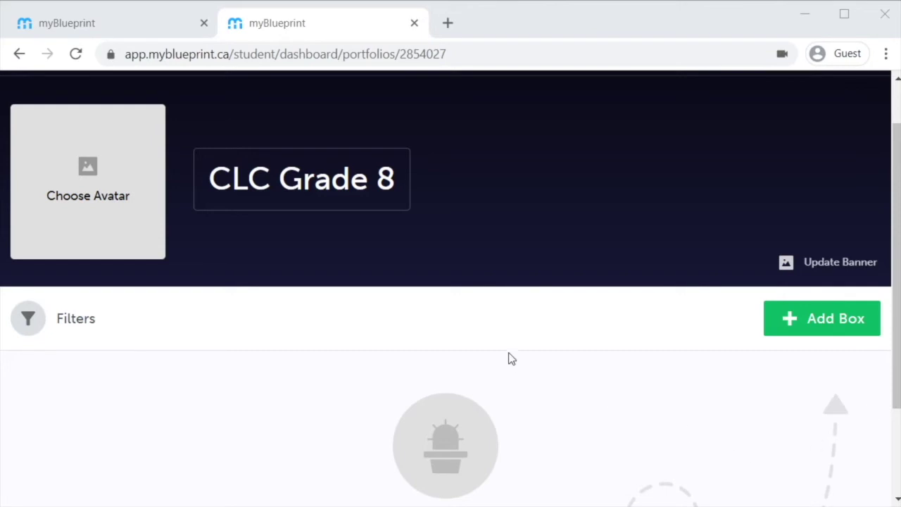
left_click(793, 319)
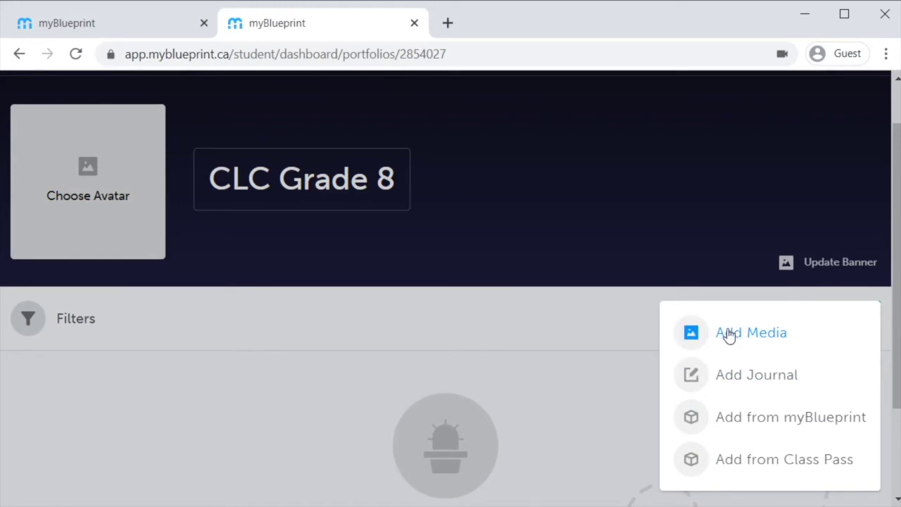
left_click(729, 334)
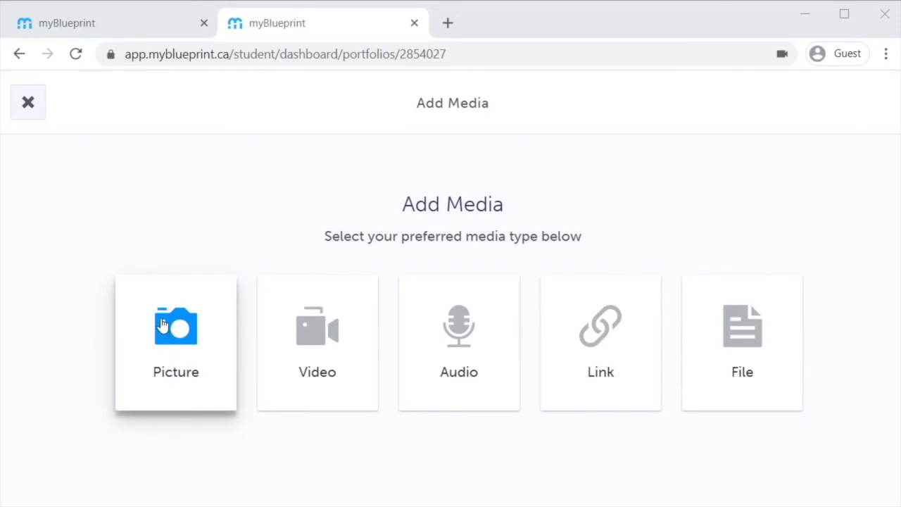
Step: Upload an image file from the computer as a Picture media item
left_click(150, 344)
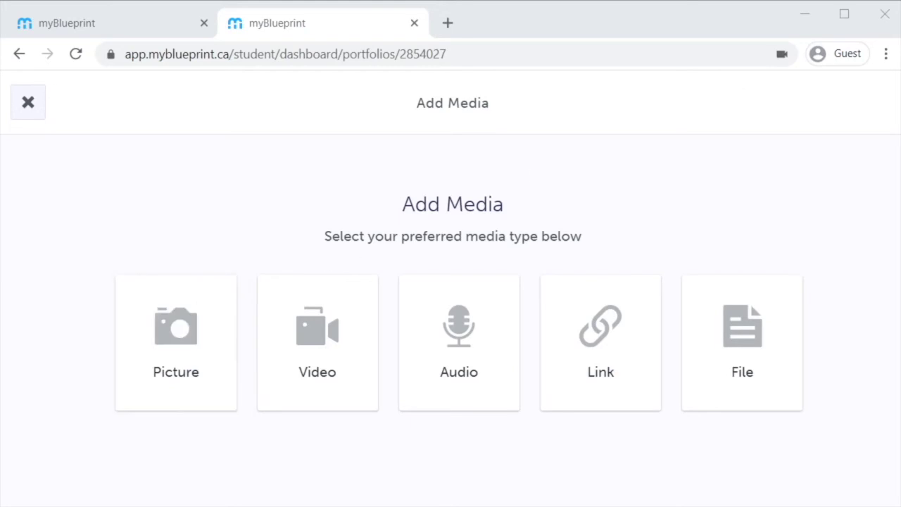
left_click(722, 357)
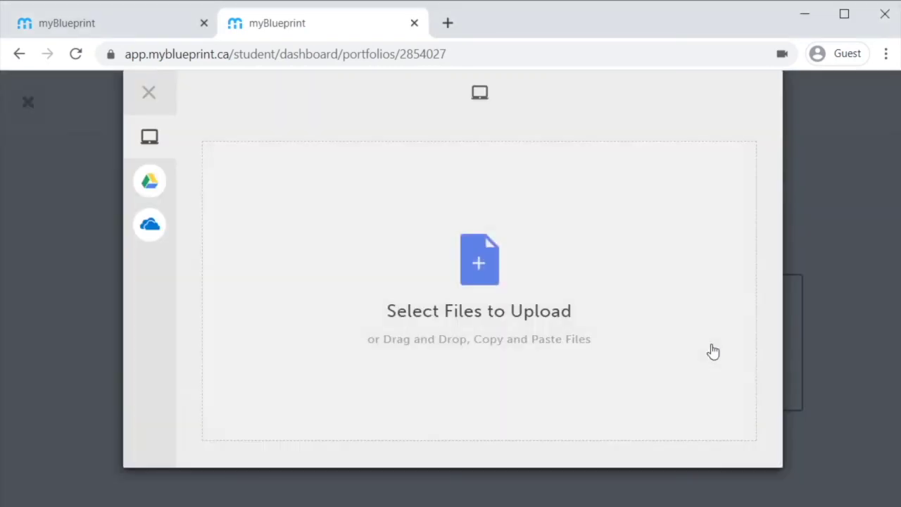
mouse_move(150, 135)
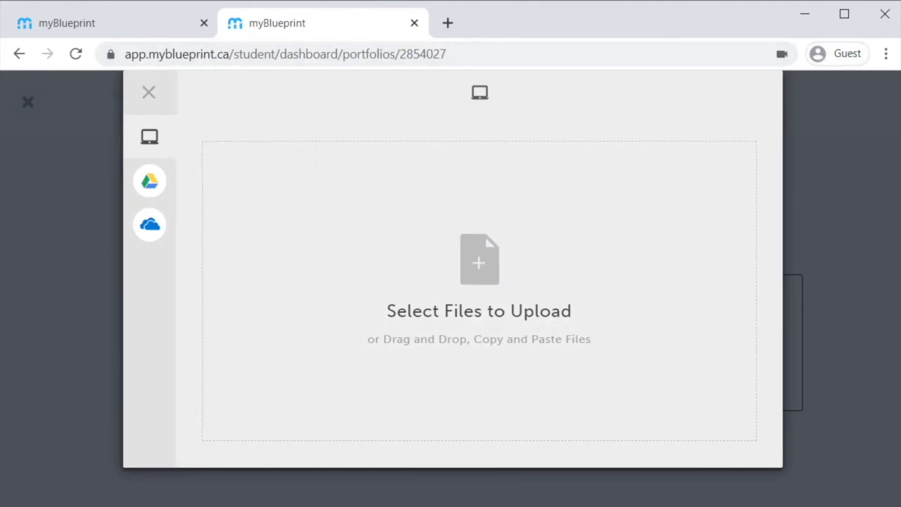
left_click_drag(551, 237, 523, 258)
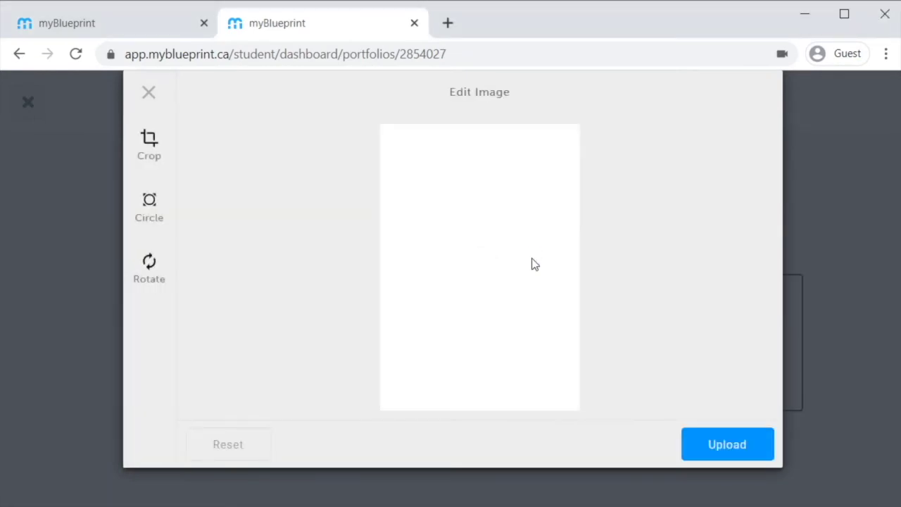
left_click(739, 454)
left_click(735, 453)
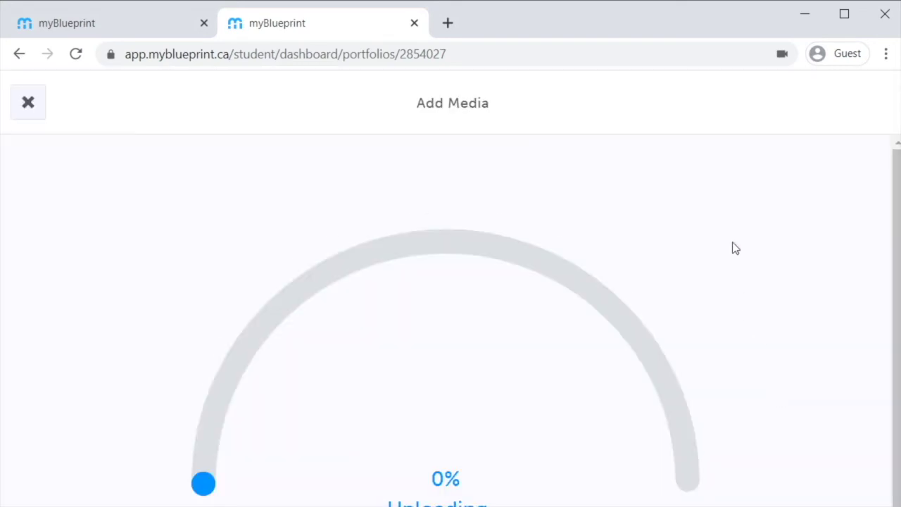
scroll(735, 248, "down", 1)
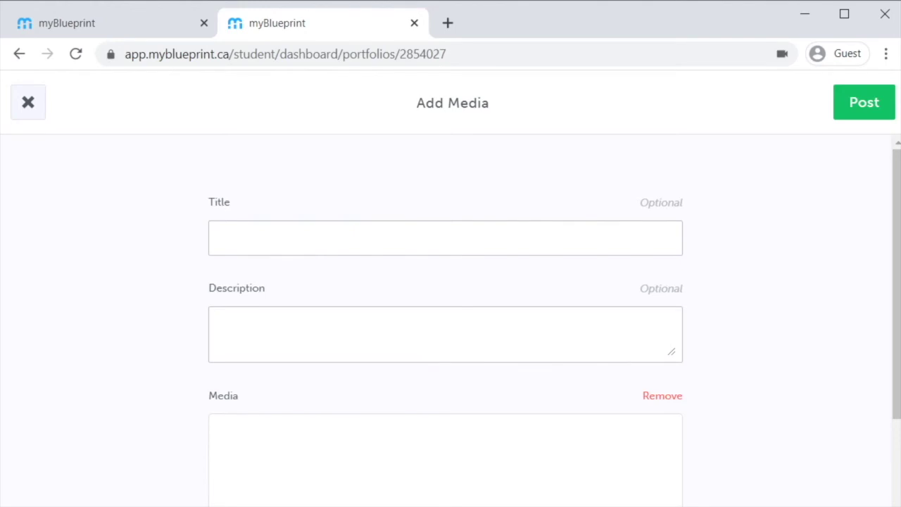
Step: Title the picture post 'Conference Day #1 Activity #1', leaving the description empty
left_click(459, 241)
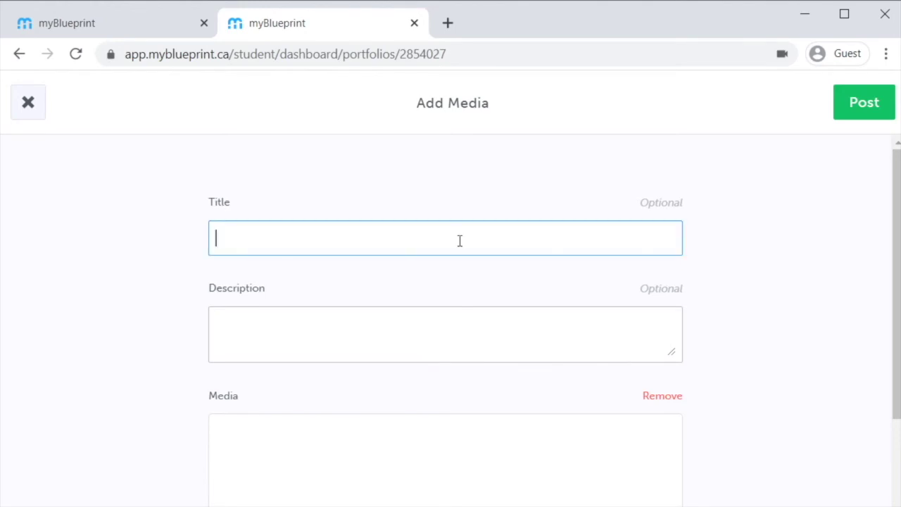
type("Conference ")
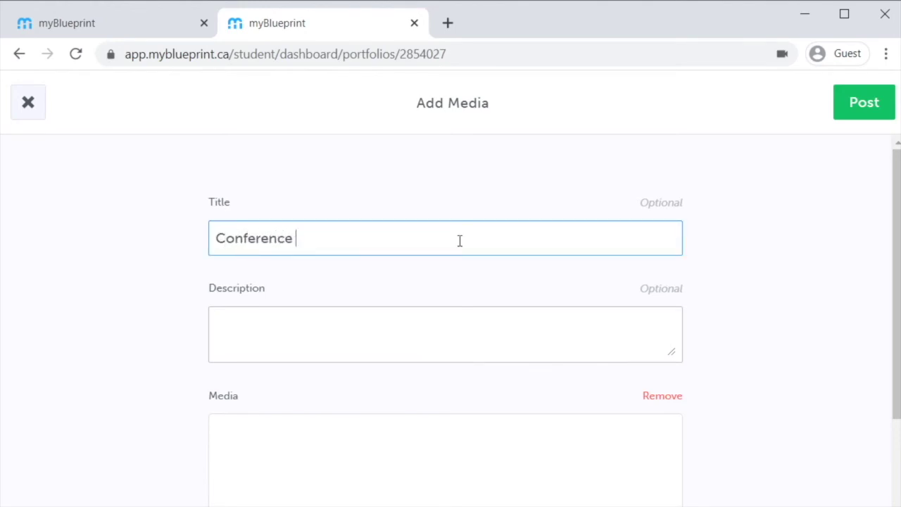
type("Day #1 Activity #")
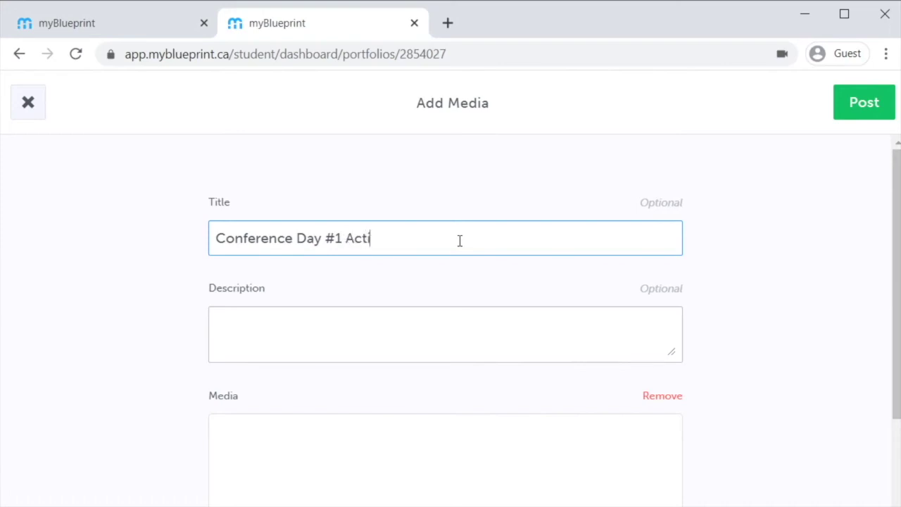
key("Tab")
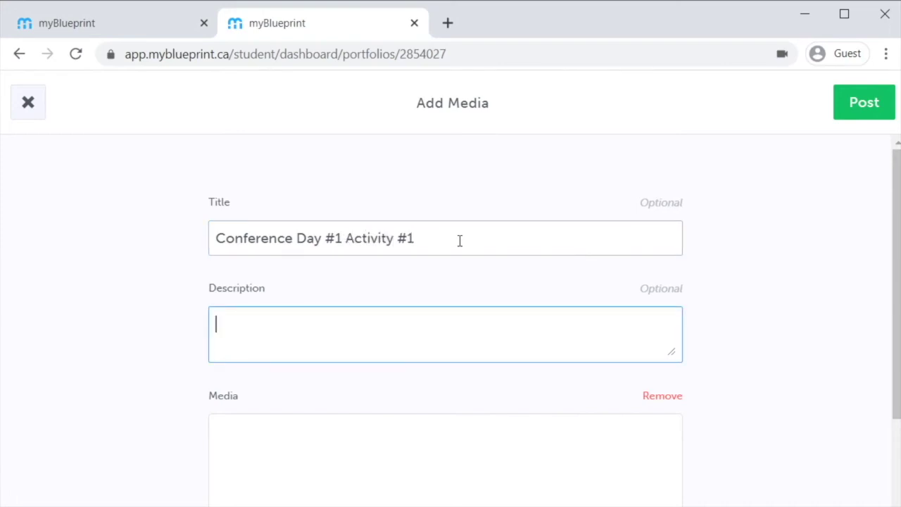
scroll(533, 276, "down", 4)
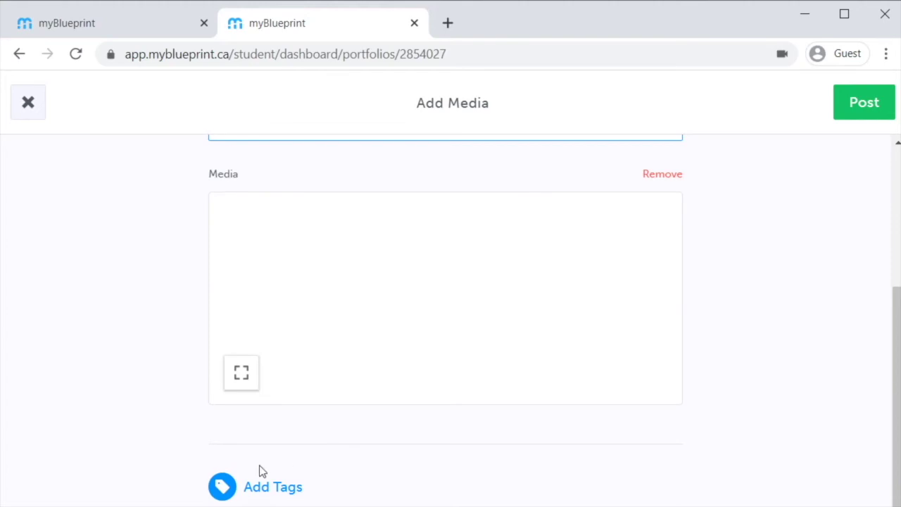
Step: Review the Teacher Tags options and close them without adding any tags
left_click(253, 487)
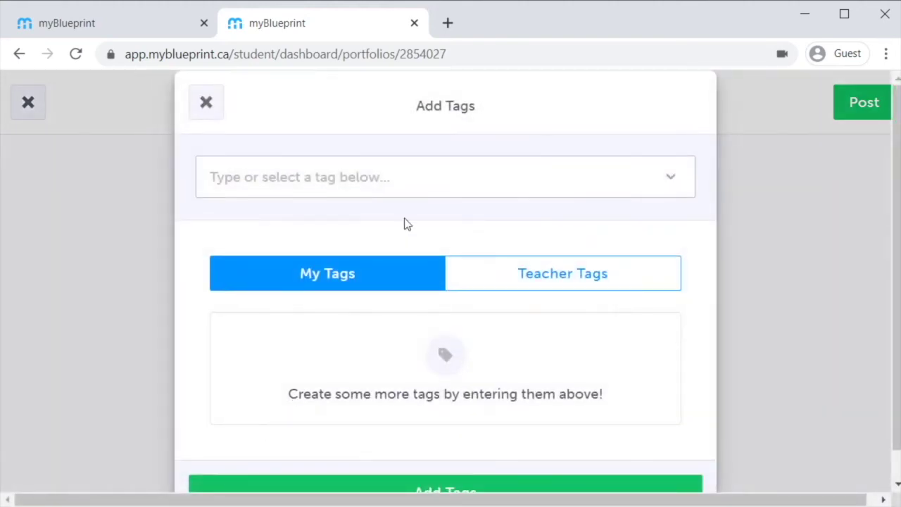
left_click(590, 277)
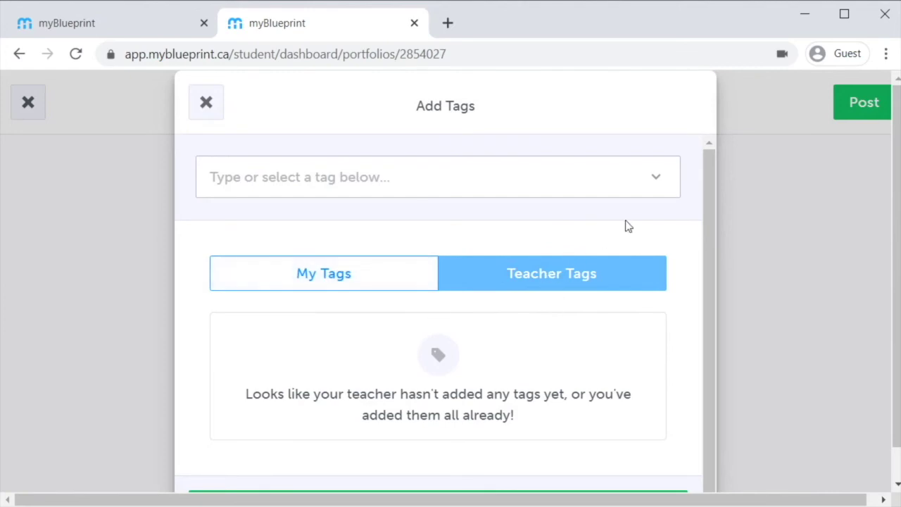
scroll(591, 194, "down", 1)
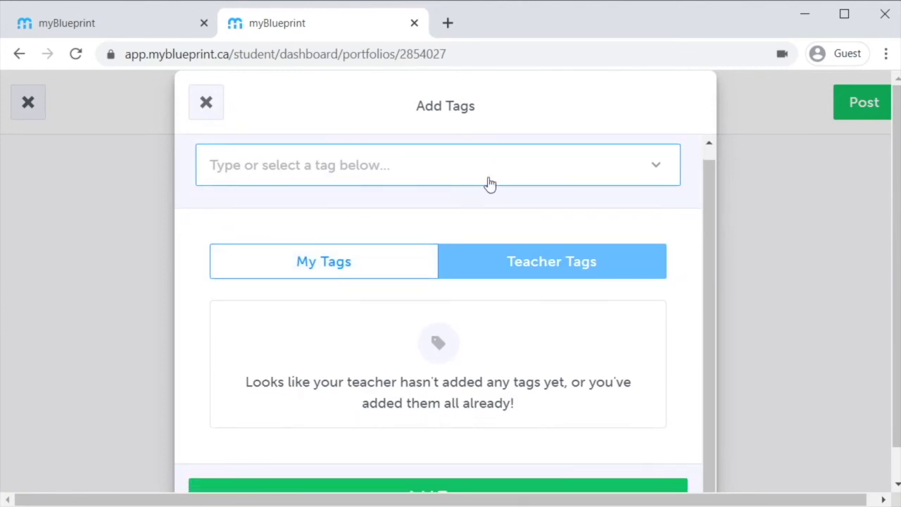
scroll(688, 225, "down", 2)
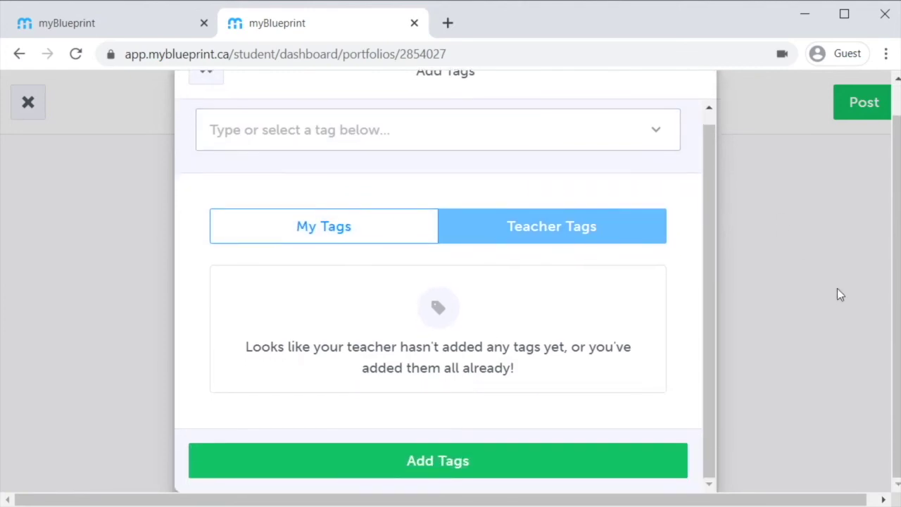
left_click(463, 465)
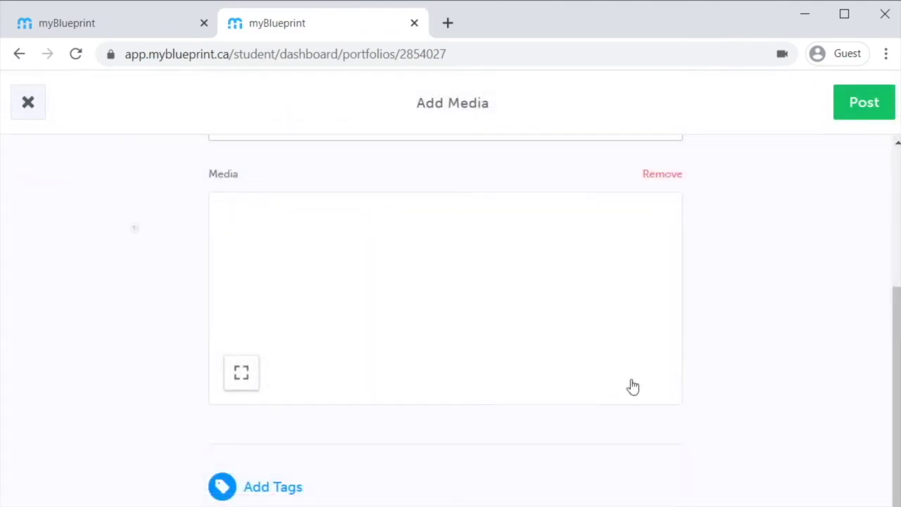